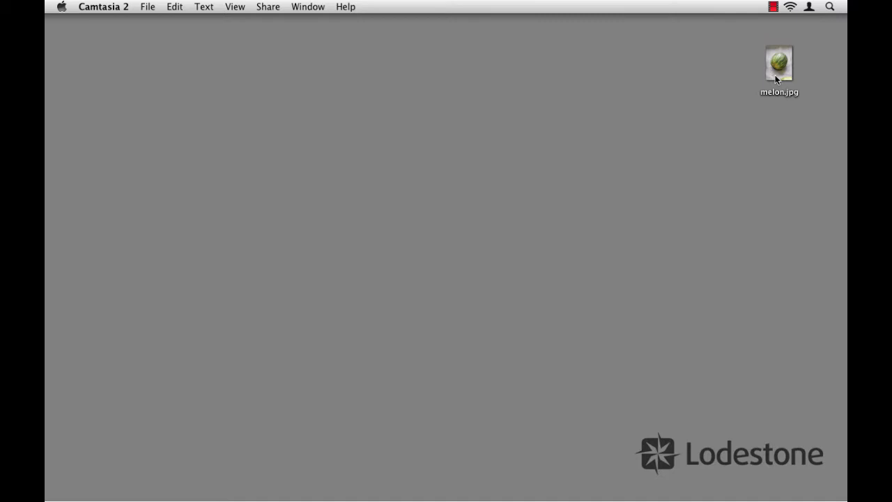
# Step: Duplicate melon.jpg as melon 2.jpg in Finder and open the copy in Photoshop
pyautogui.moveTo(774, 74); pyautogui.dragTo(775, 143)
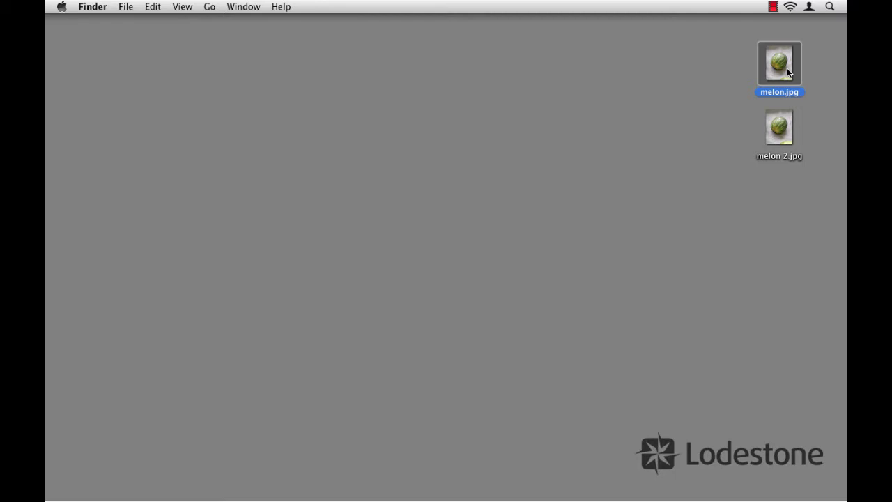
pyautogui.doubleClick(781, 129)
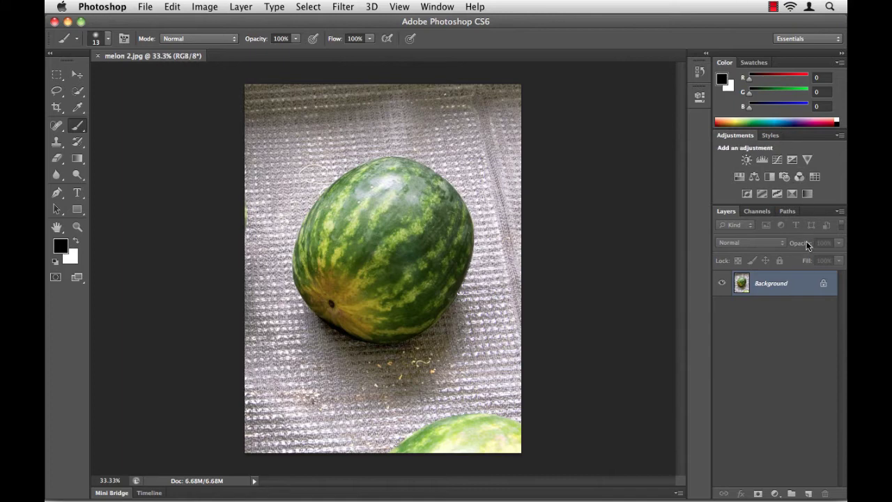
# Step: Convert the Background layer into a regular layer named 'melon'
pyautogui.doubleClick(788, 287)
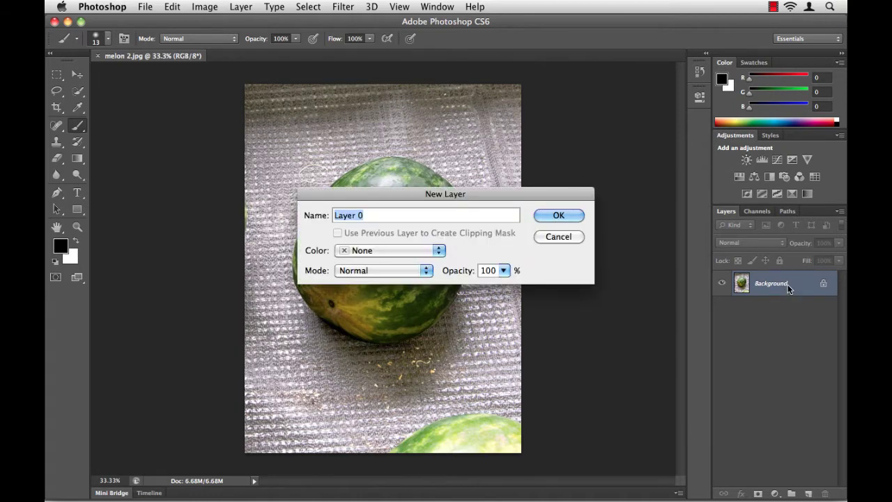
pyautogui.write('melon')
pyautogui.click(578, 218)
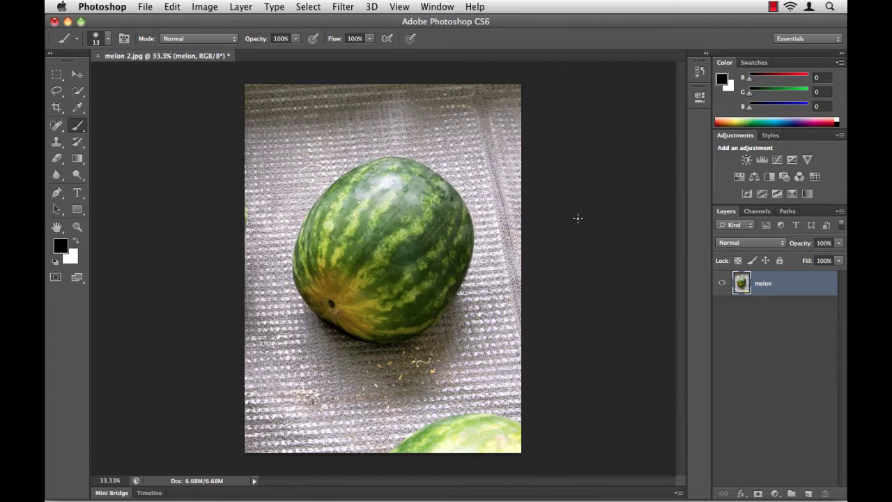
# Step: Brush over the watermelon with the Quick Selection tool to select it
pyautogui.click(79, 91)
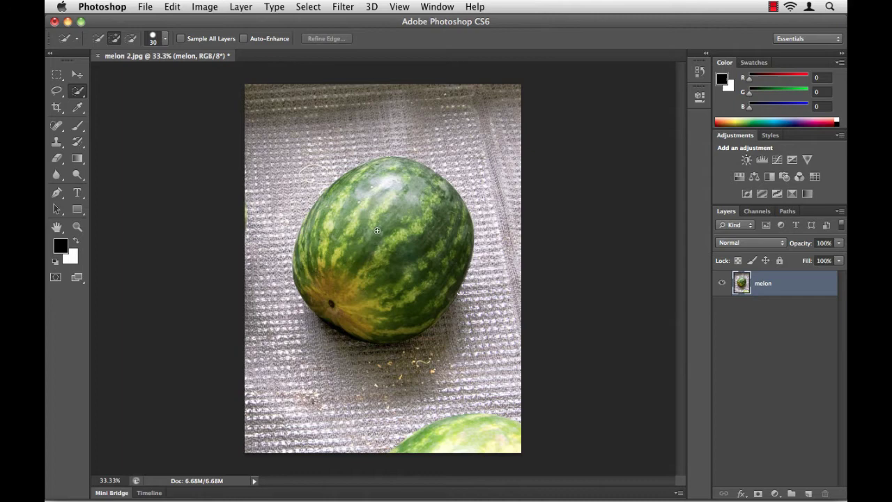
pyautogui.moveTo(378, 231)
pyautogui.mouseDown()
pyautogui.moveTo(402, 171)
pyautogui.moveTo(365, 179)
pyautogui.moveTo(331, 224)
pyautogui.moveTo(329, 258)
pyautogui.moveTo(367, 306)
pyautogui.moveTo(411, 294)
pyautogui.mouseUp()
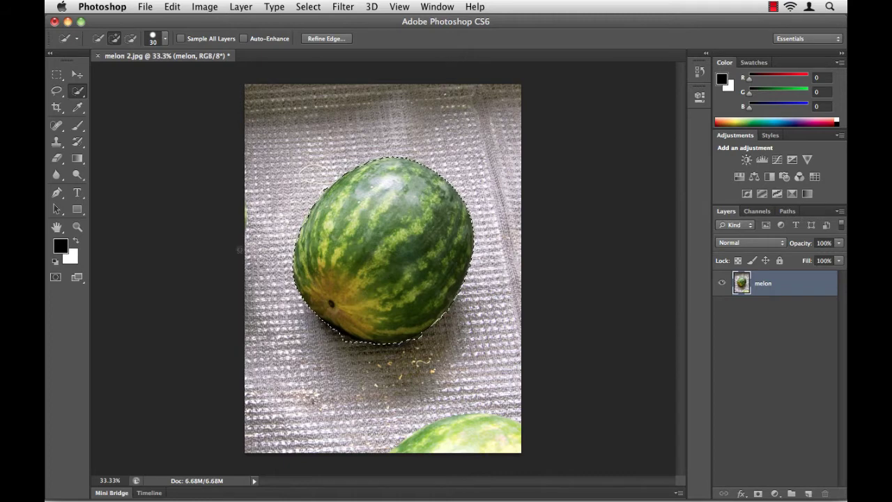
# Step: Zoom in on the melon's lower rind and switch Quick Selection to Subtract mode
pyautogui.click(78, 226)
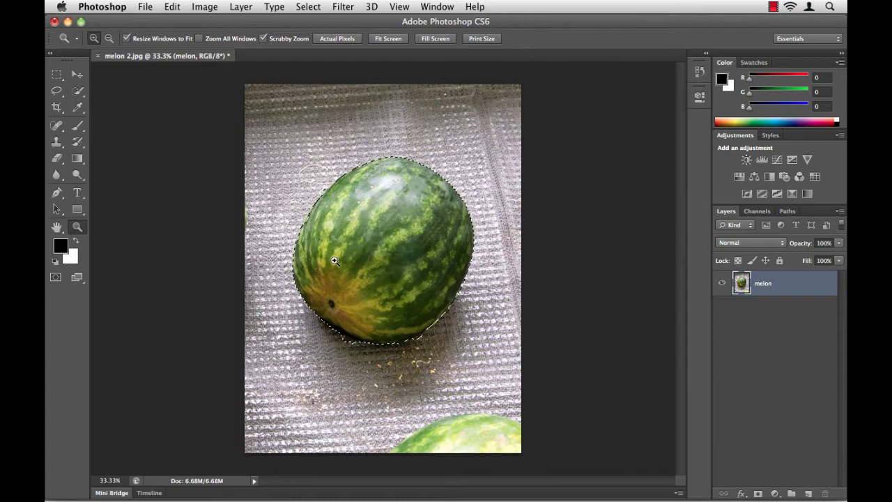
pyautogui.moveTo(298, 274); pyautogui.dragTo(352, 309)
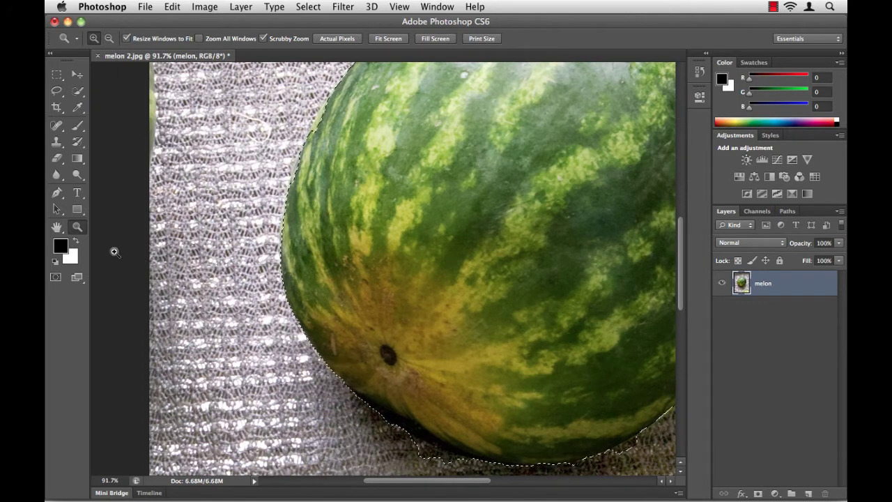
pyautogui.click(57, 227)
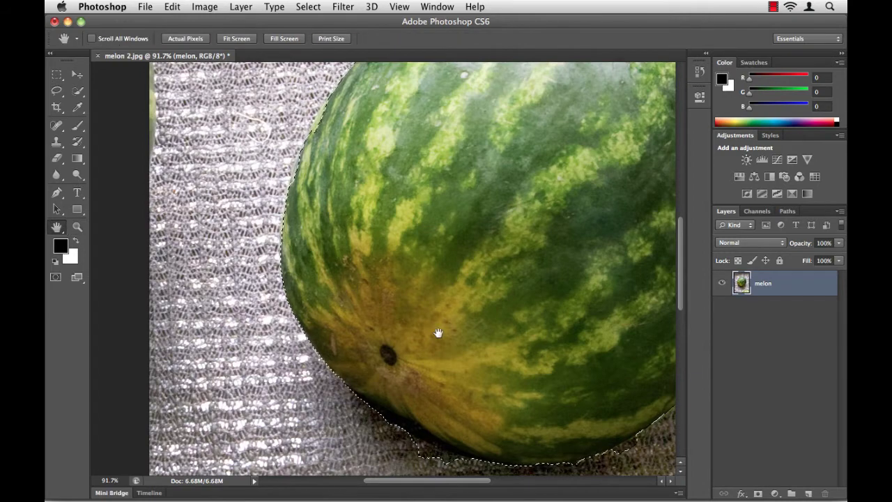
pyautogui.moveTo(438, 333); pyautogui.dragTo(351, 254)
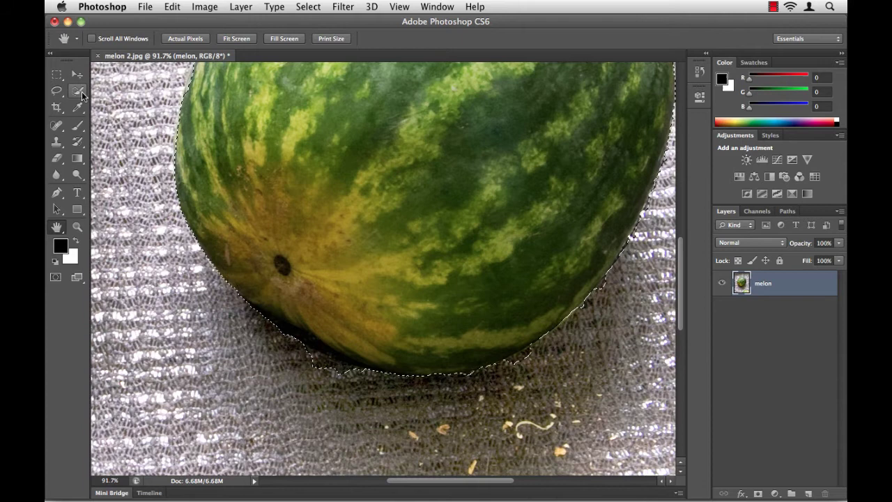
pyautogui.click(81, 94)
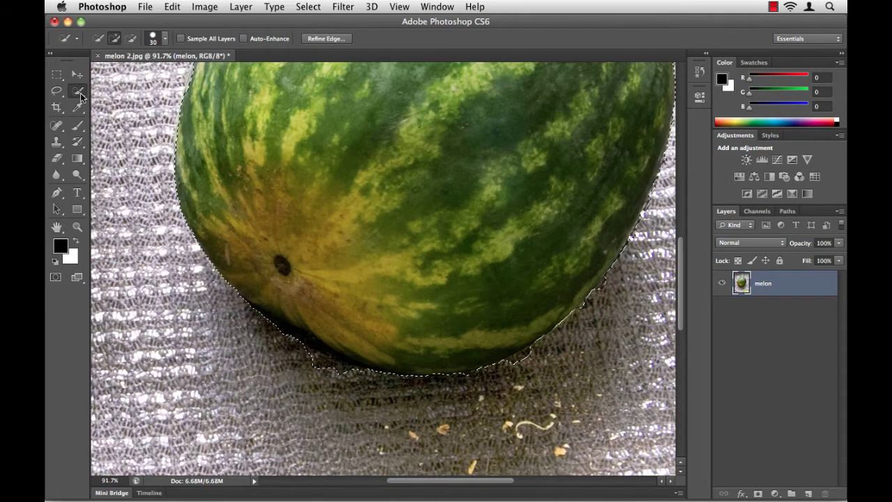
pyautogui.click(130, 43)
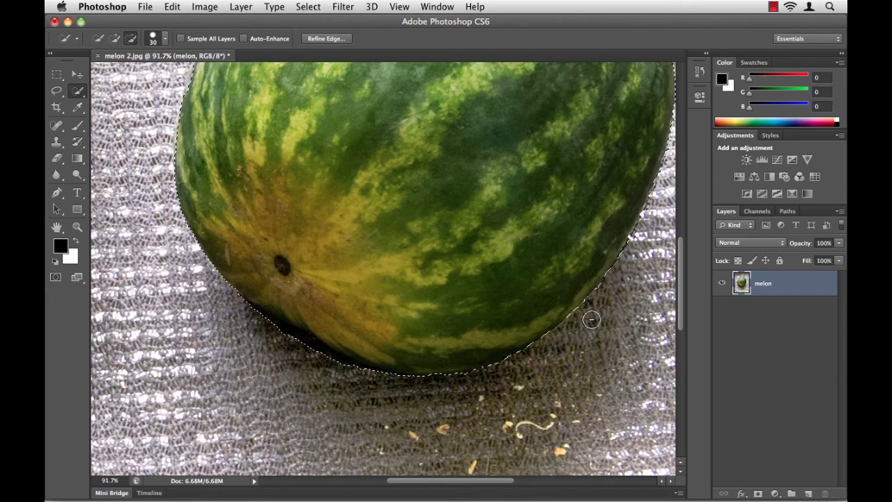
# Step: Fit the whole photo on screen with View > Fit on Screen, then show the Select menu
pyautogui.click(403, 8)
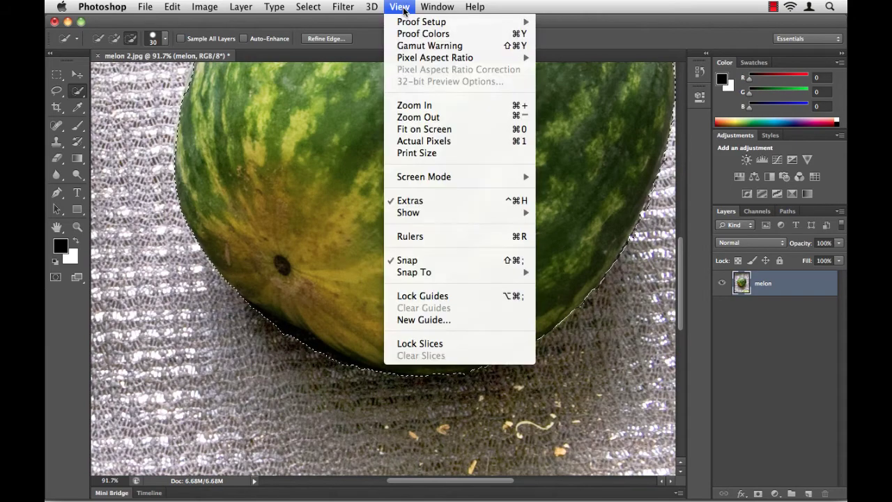
pyautogui.click(443, 130)
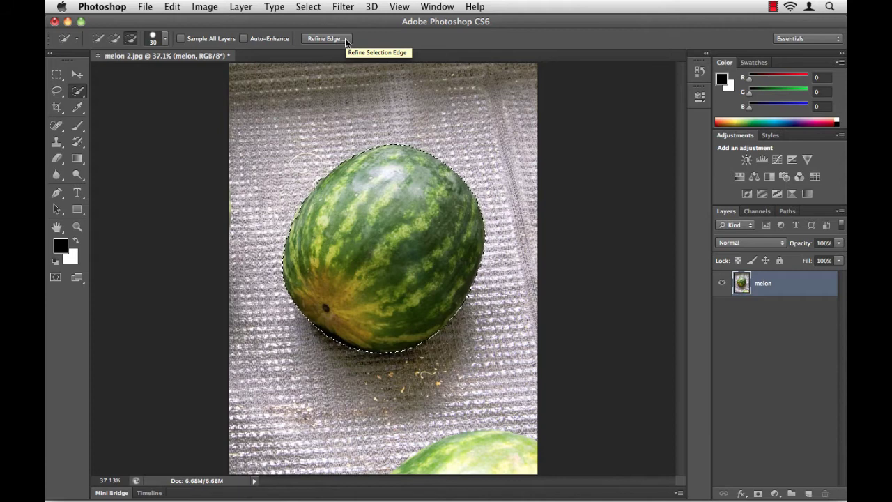
pyautogui.click(317, 7)
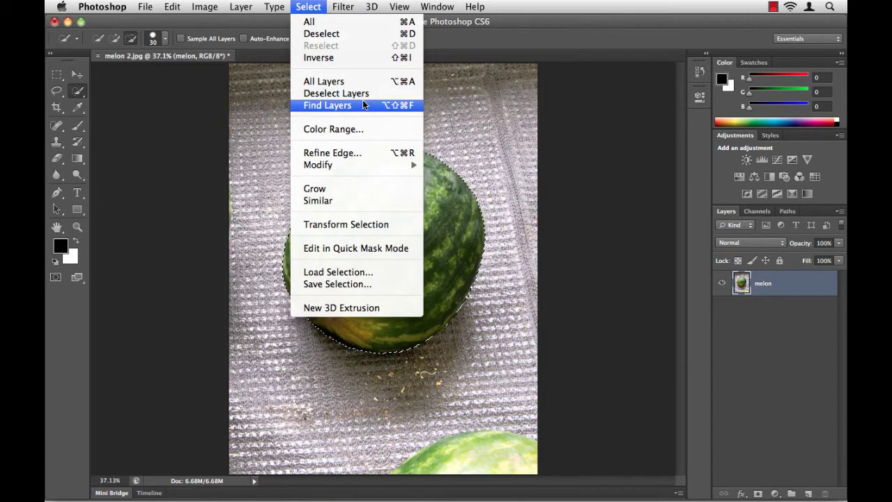
# Step: Refine the melon selection edge with Smooth 40, Feather 4.5 px and Shift Edge -44%
pyautogui.click(356, 150)
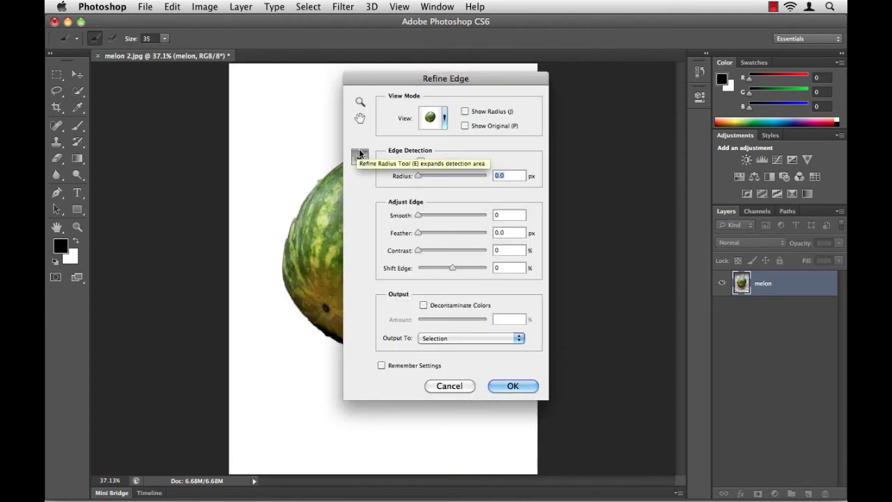
pyautogui.moveTo(374, 79); pyautogui.dragTo(535, 83)
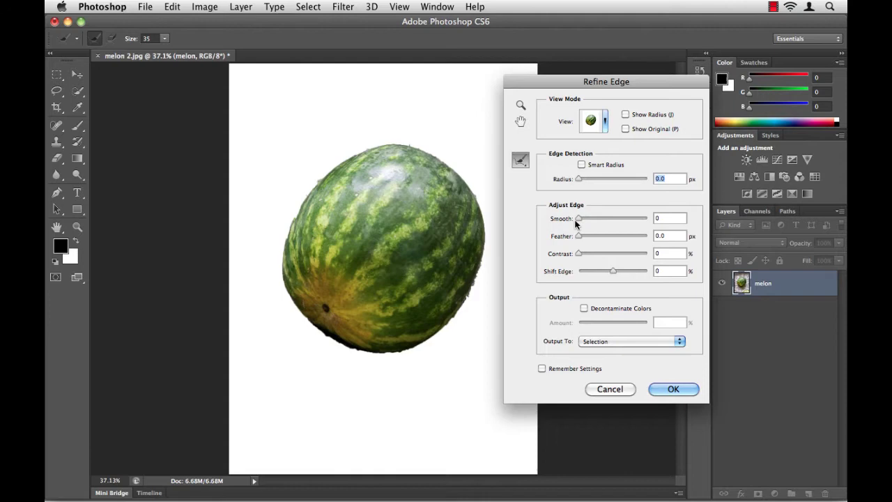
pyautogui.moveTo(578, 219); pyautogui.dragTo(604, 219)
pyautogui.moveTo(578, 236); pyautogui.dragTo(595, 236)
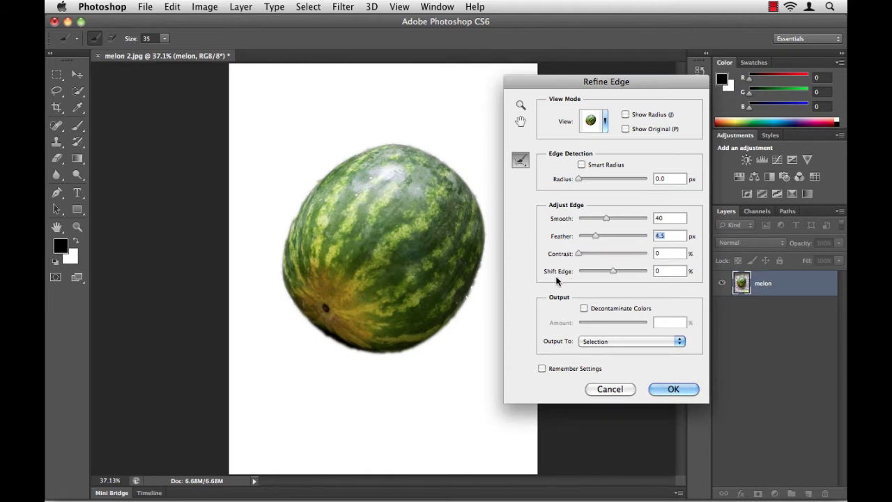
pyautogui.moveTo(613, 270); pyautogui.dragTo(644, 273)
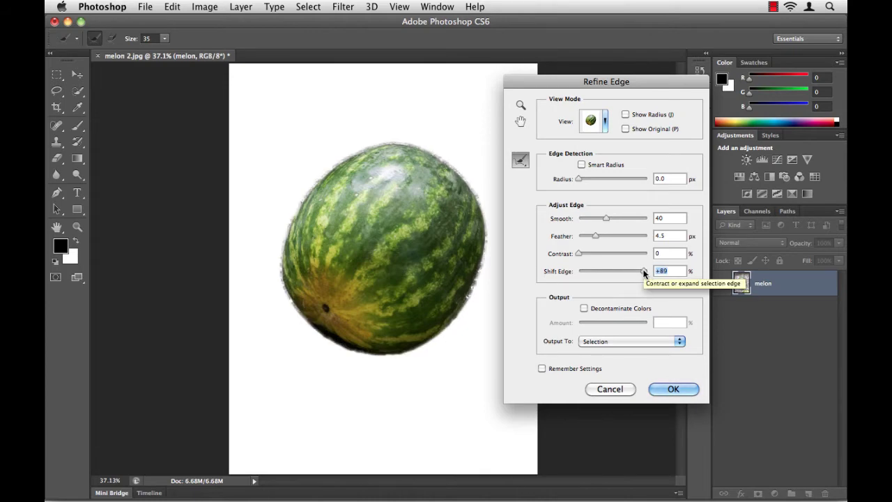
pyautogui.moveTo(643, 272); pyautogui.dragTo(597, 273)
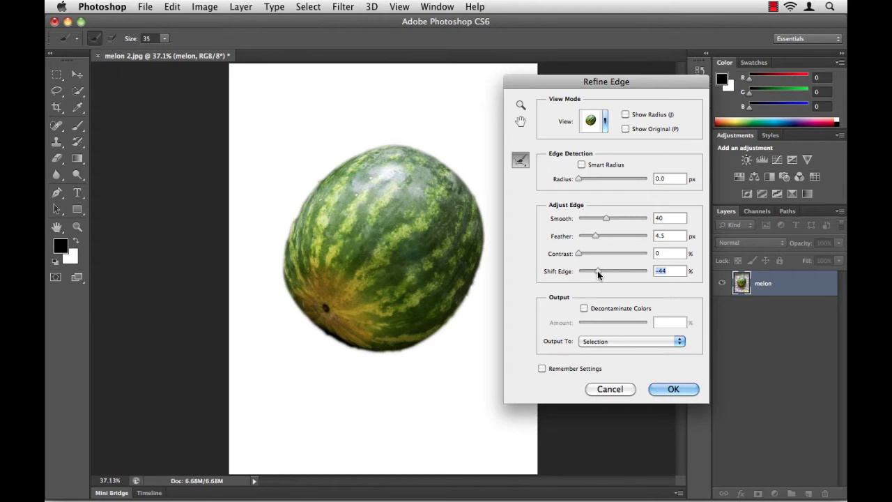
pyautogui.click(673, 388)
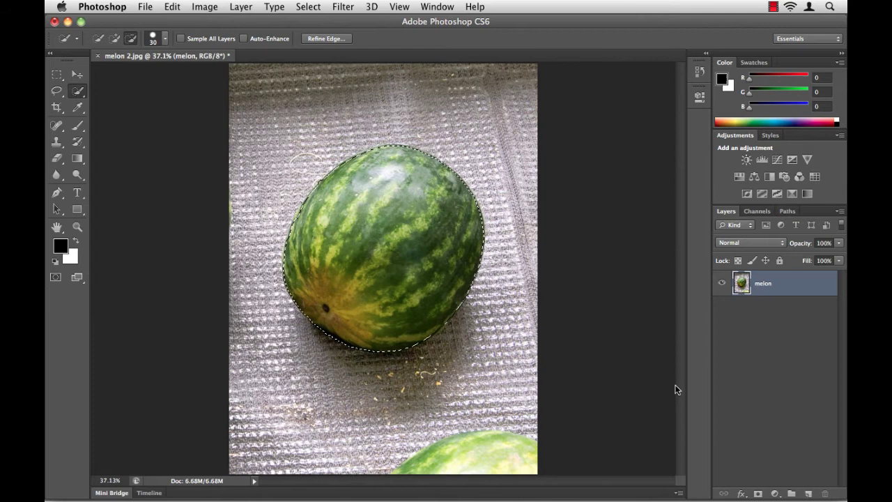
# Step: Undo the accidental deletion of the melon's pixels with Edit > Undo Clear
pyautogui.press('Delete')
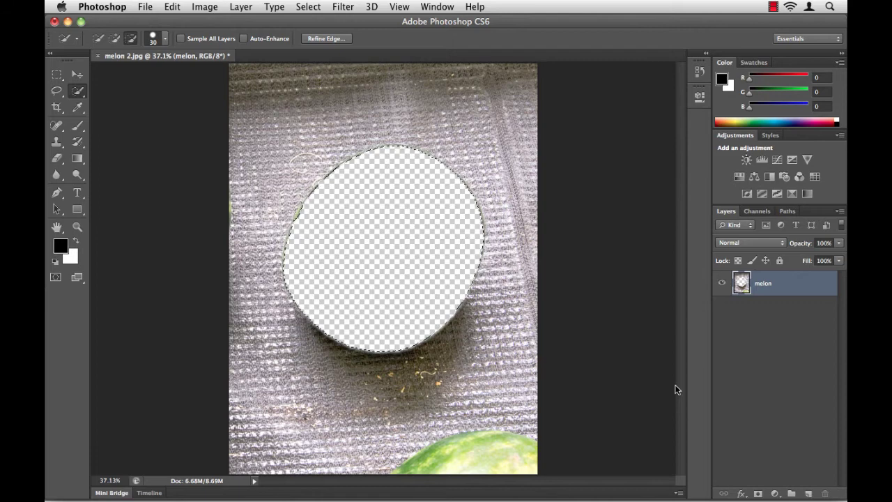
pyautogui.click(172, 7)
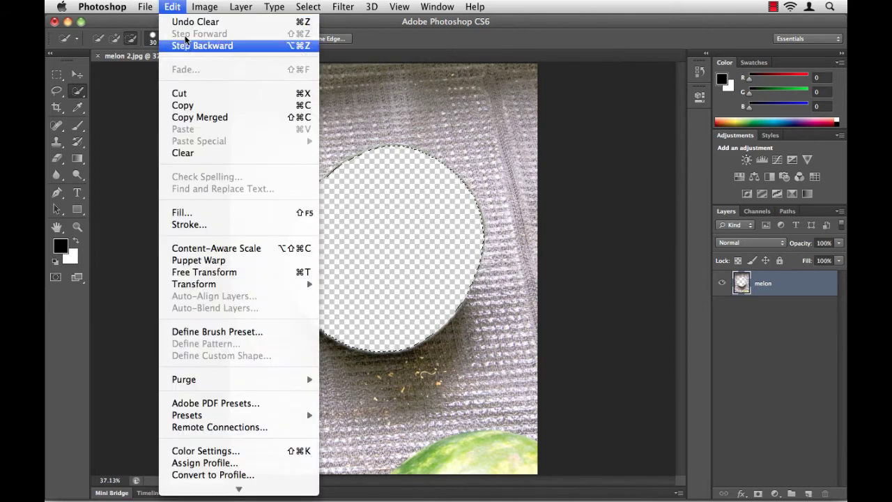
pyautogui.click(187, 26)
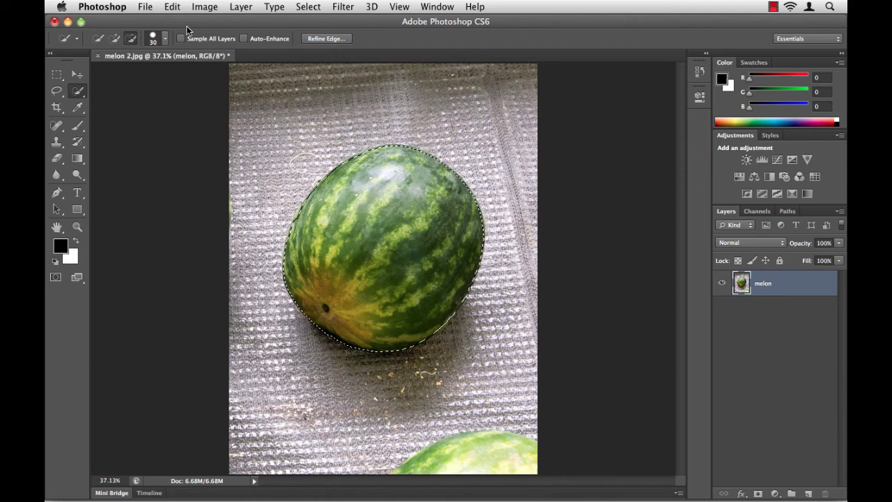
# Step: Invert the selection and delete the background to transparency
pyautogui.click(303, 6)
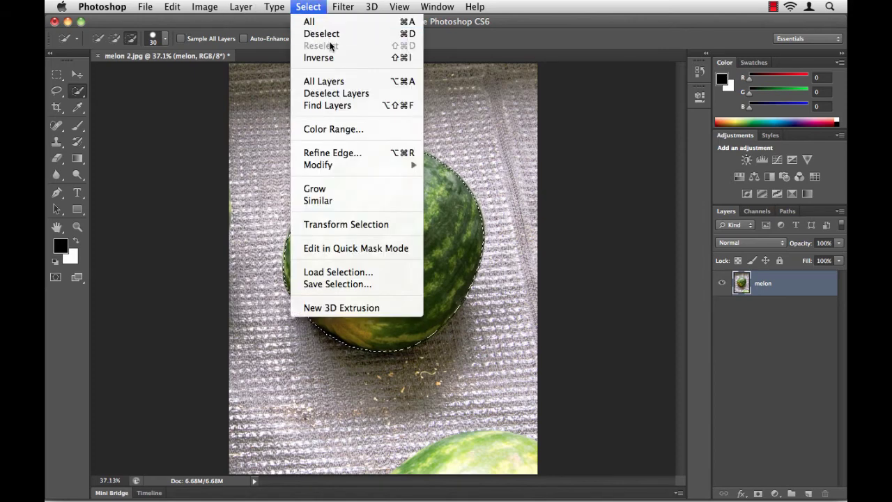
pyautogui.click(333, 57)
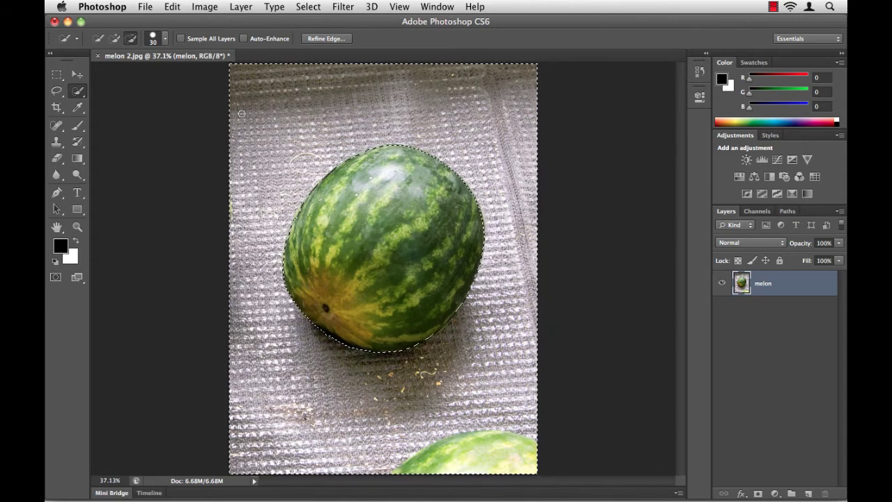
pyautogui.press('Delete')
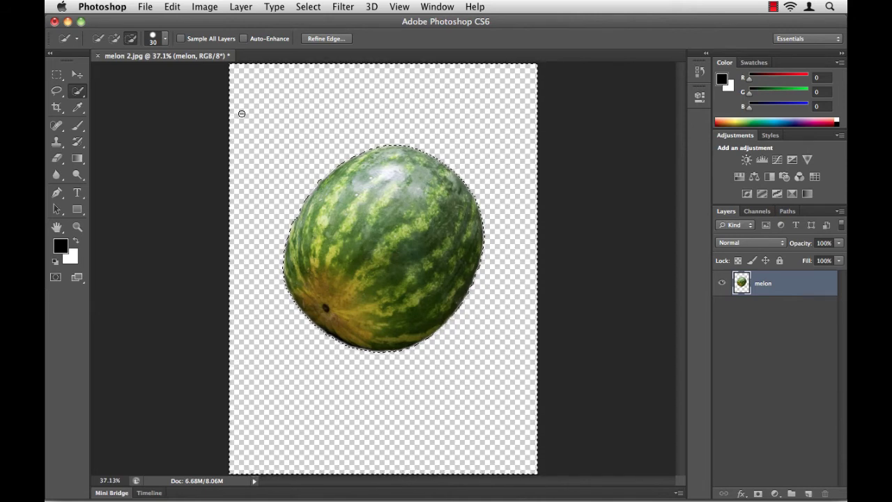
# Step: In Save for Web, set width to 480 px with the transparent PNG-24 preset and save
pyautogui.click(150, 8)
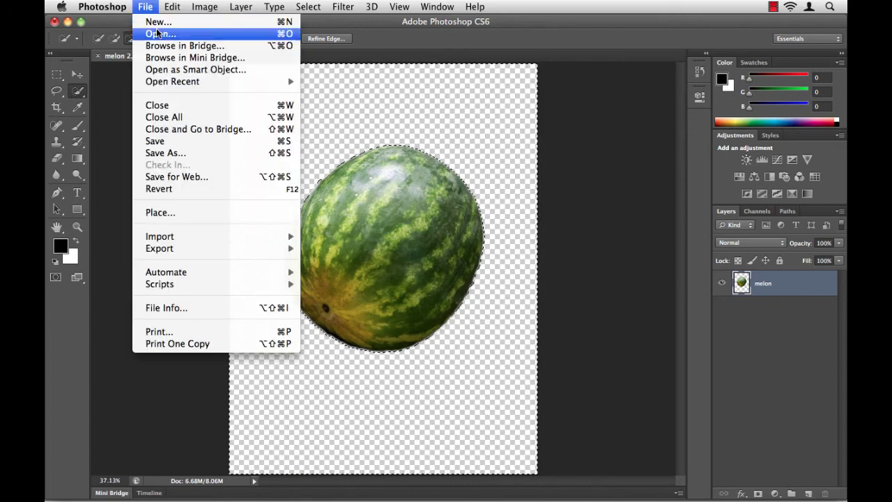
pyautogui.click(192, 178)
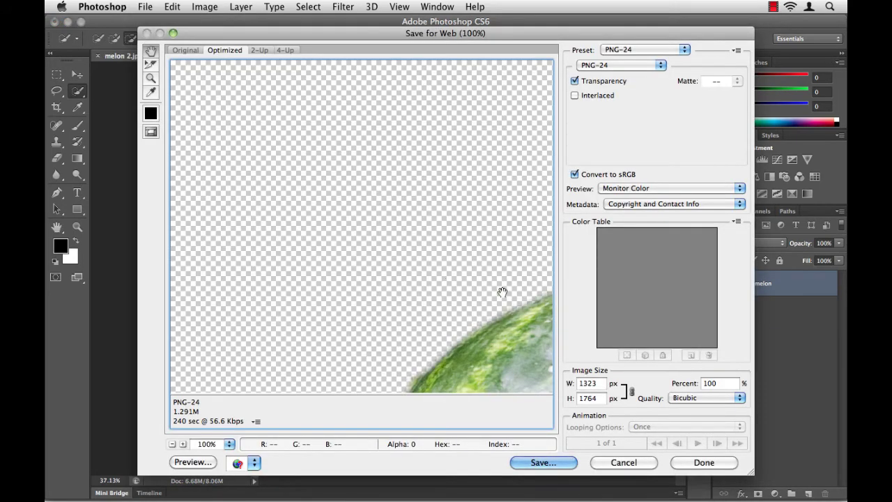
pyautogui.moveTo(513, 304); pyautogui.dragTo(346, 88)
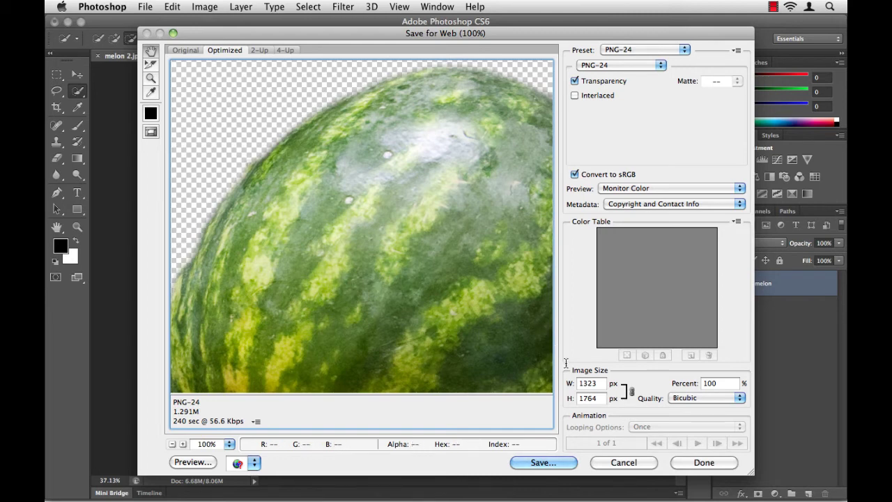
pyautogui.doubleClick(587, 384)
pyautogui.moveTo(587, 383); pyautogui.dragTo(579, 384)
pyautogui.write('480')
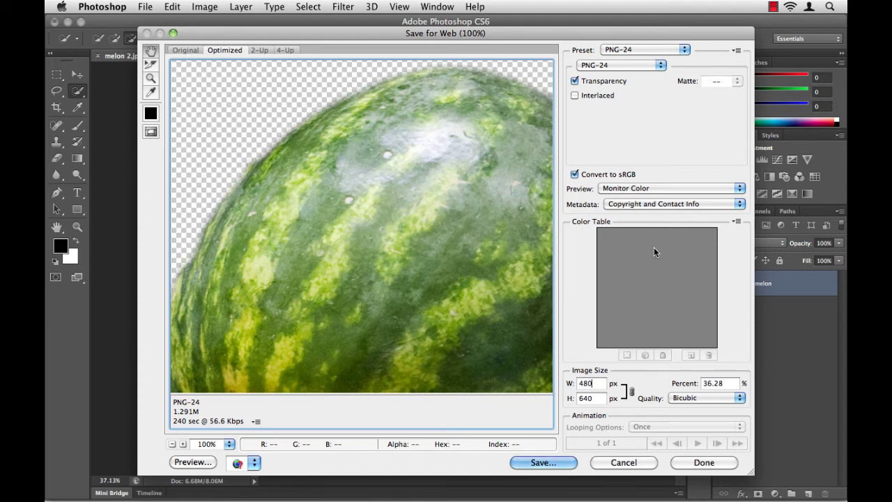
pyautogui.click(657, 50)
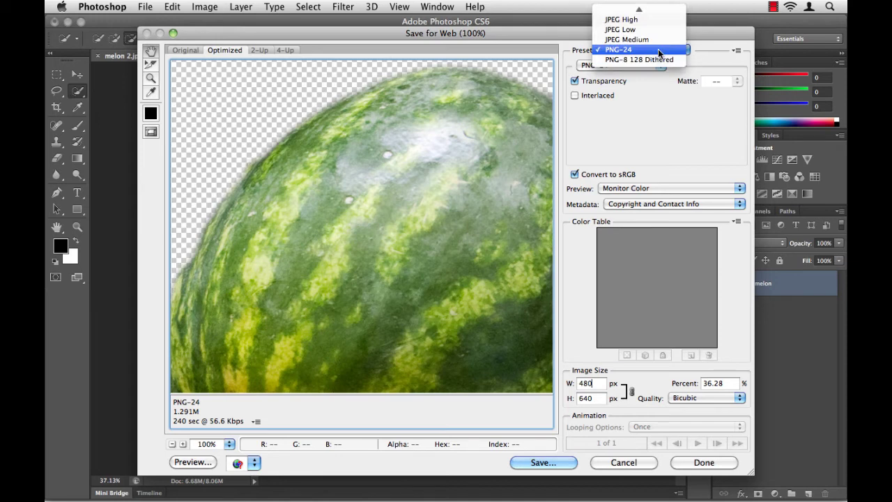
pyautogui.scroll(3, 658, 49)
pyautogui.click(618, 113)
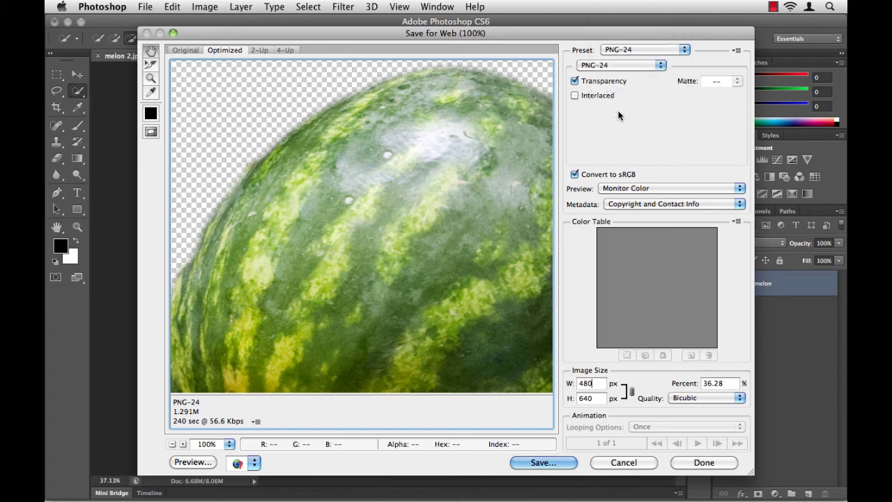
pyautogui.click(542, 462)
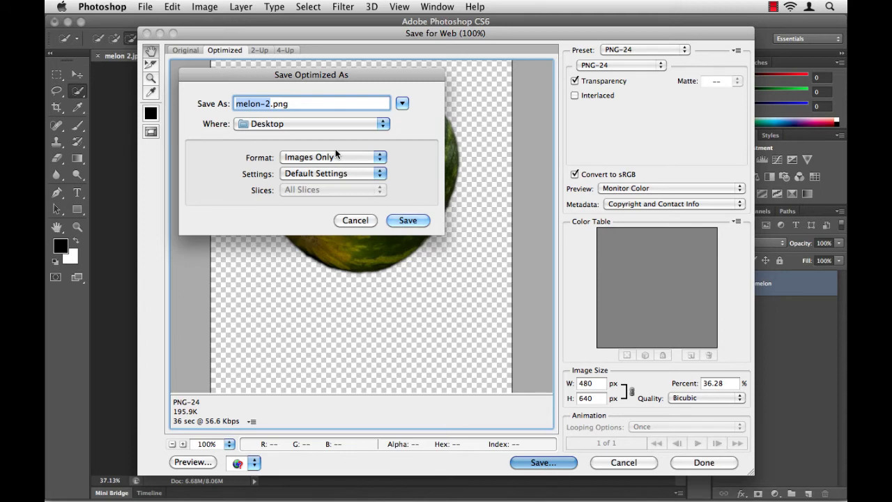
# Step: Save the export to the Desktop as melonTransparent.png
pyautogui.write('melon')
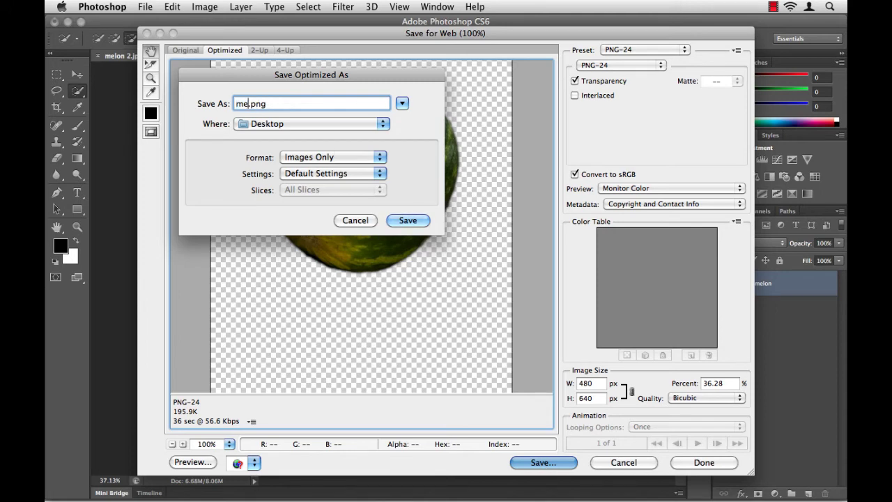
pyautogui.write('Transpar')
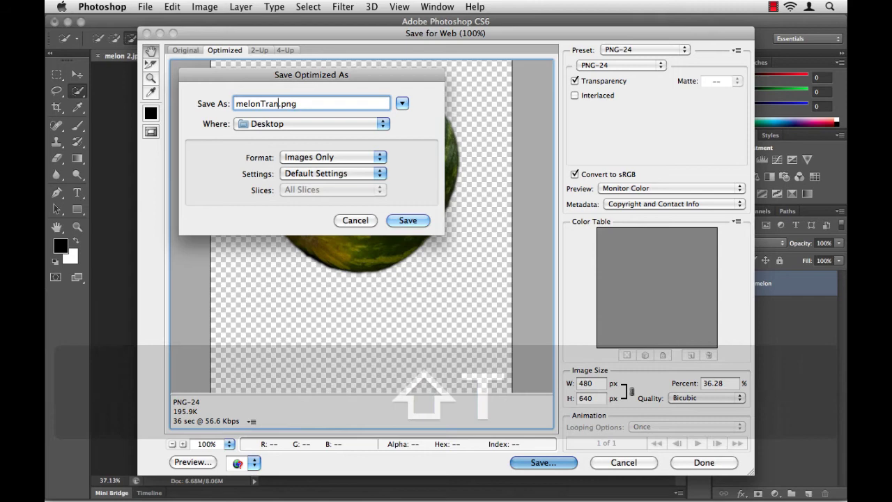
pyautogui.write('ent')
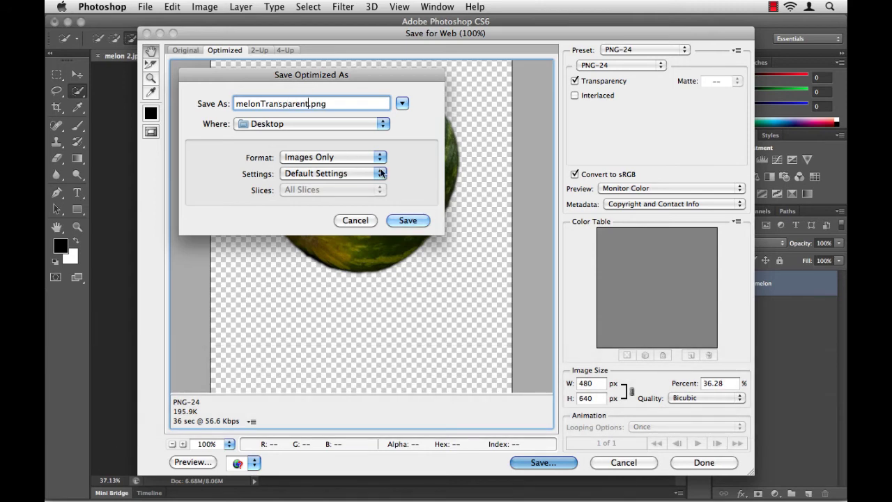
pyautogui.click(410, 220)
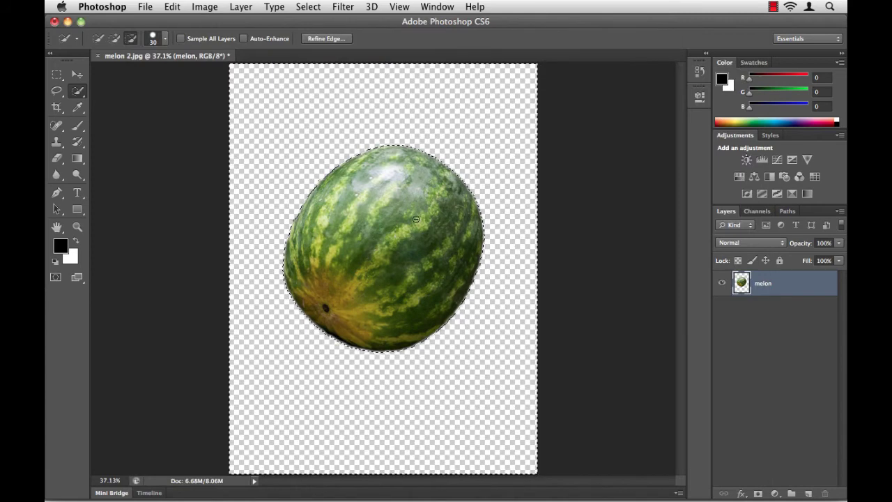